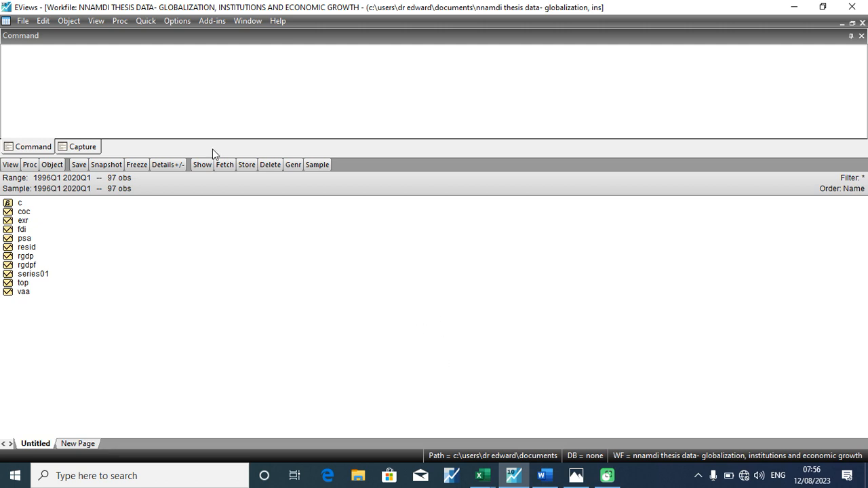
Estimate a least squares equation of LOG(RGDP) on C, LOG(FDI), TOP and EXR over the sample 1996Q1 to 2020Q1.
left_click(146, 21)
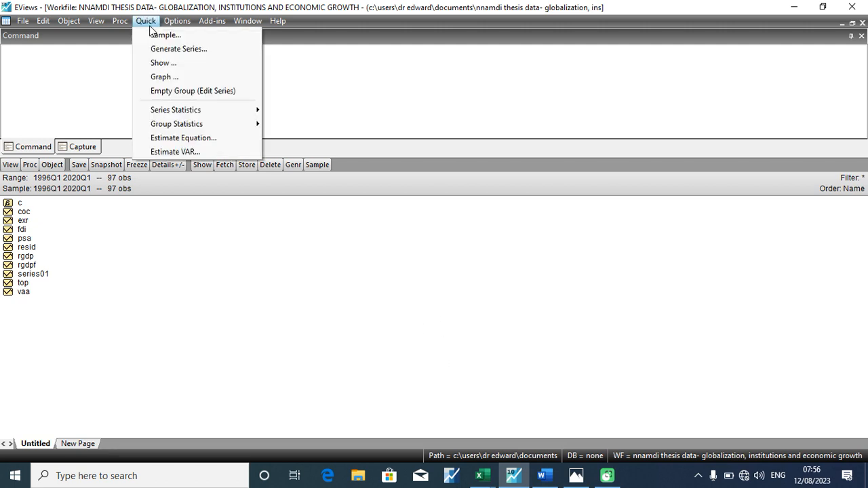
left_click(183, 138)
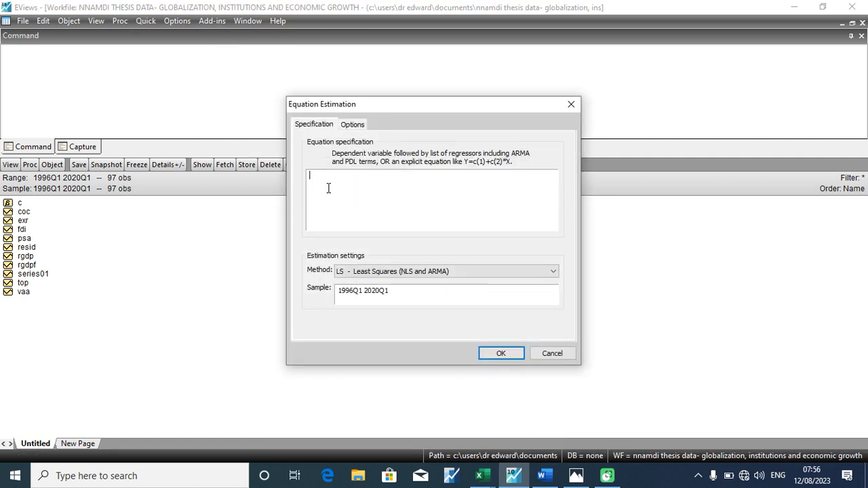
type("LOG(RGDP) LOG(")
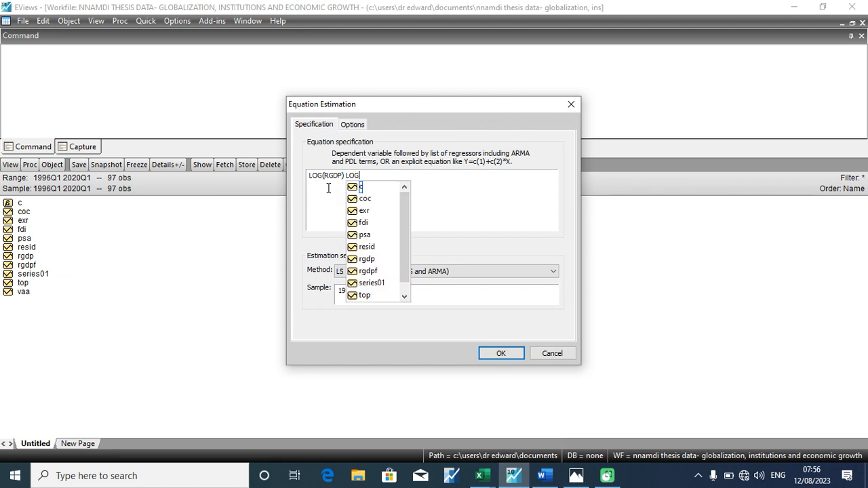
type("FD")
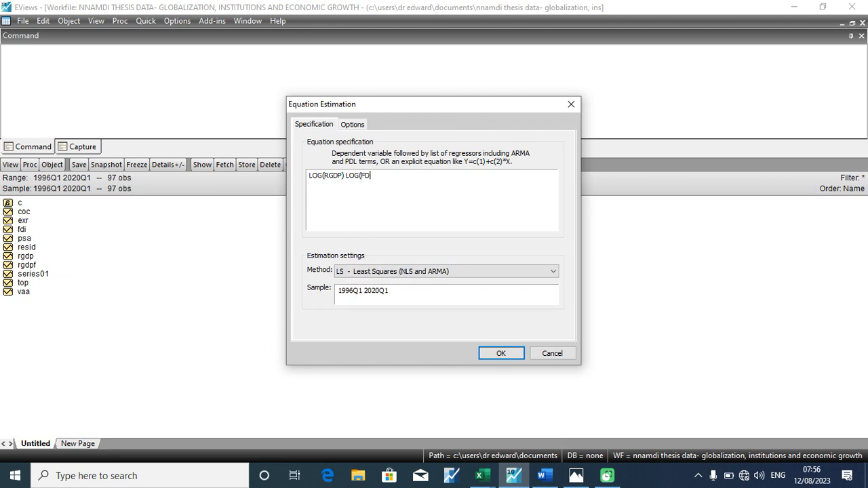
type("I) TOP EXR")
left_click(348, 186)
type("C")
left_click(490, 352)
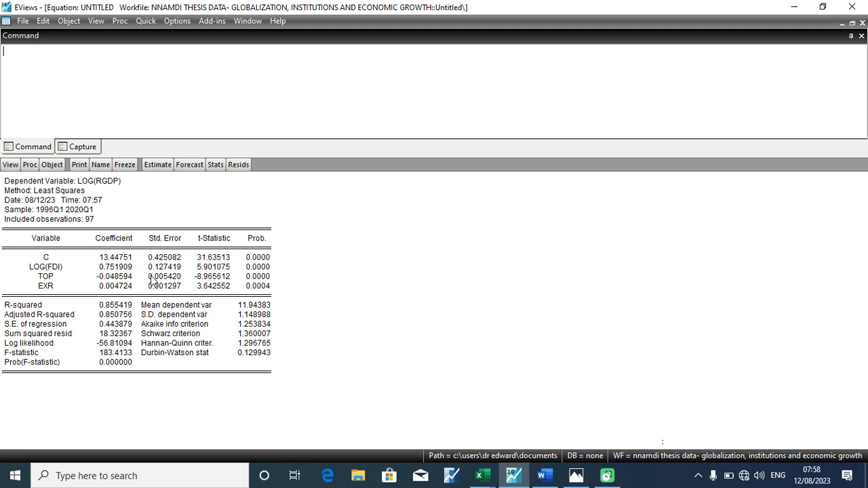
Run the histogram normality test on the residuals of the least squares equation.
left_click(12, 166)
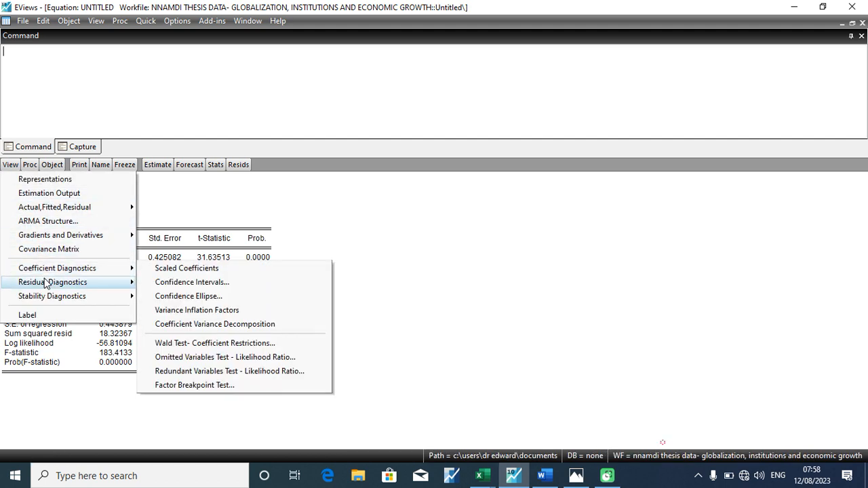
mouse_move(46, 284)
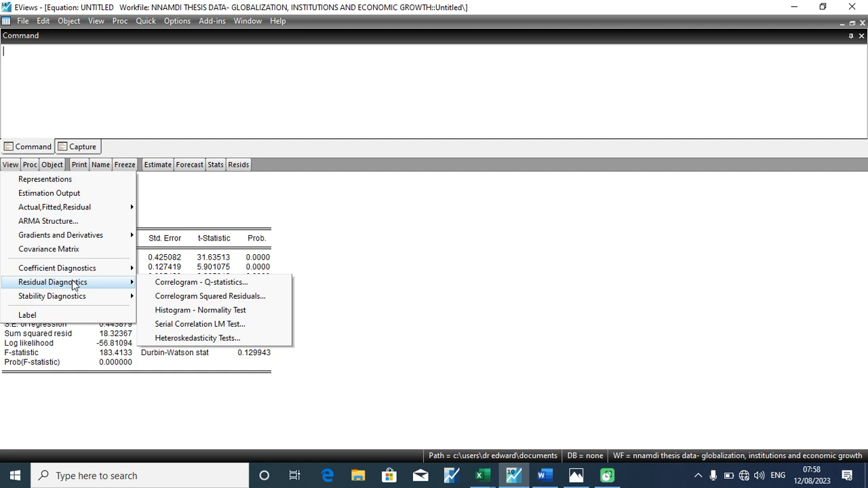
left_click(163, 311)
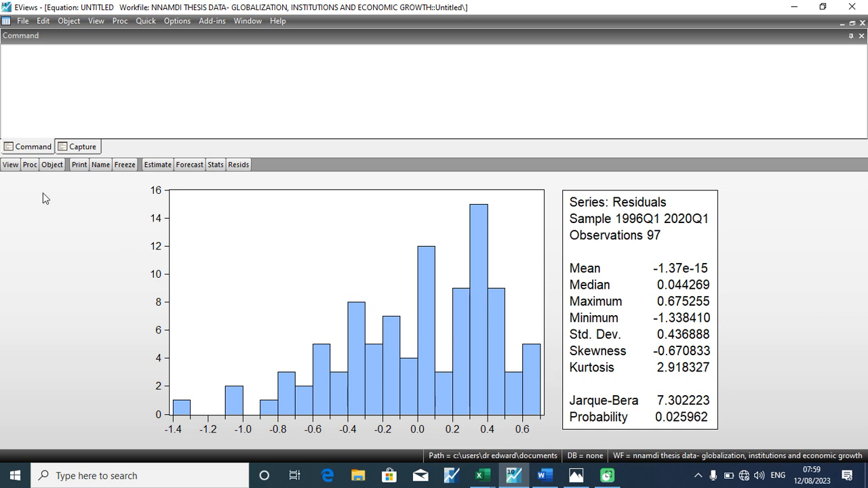
Run the serial correlation LM test on the equation's residuals with 2 lags.
left_click(12, 167)
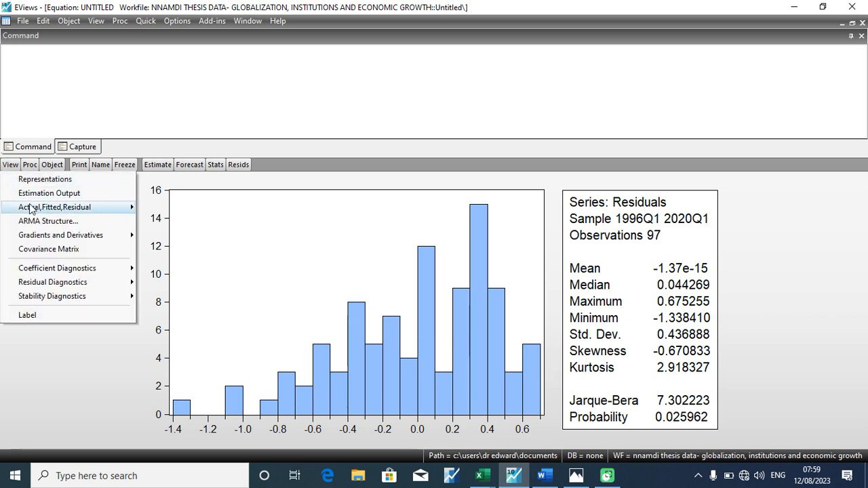
mouse_move(51, 283)
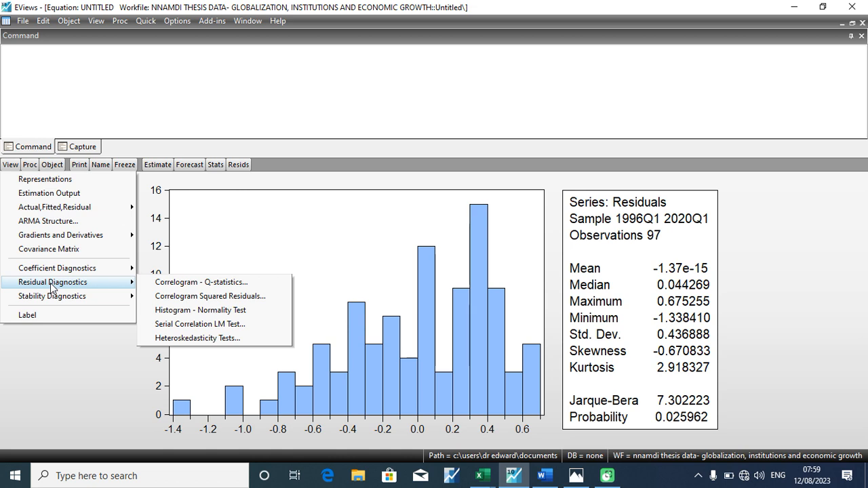
left_click(181, 329)
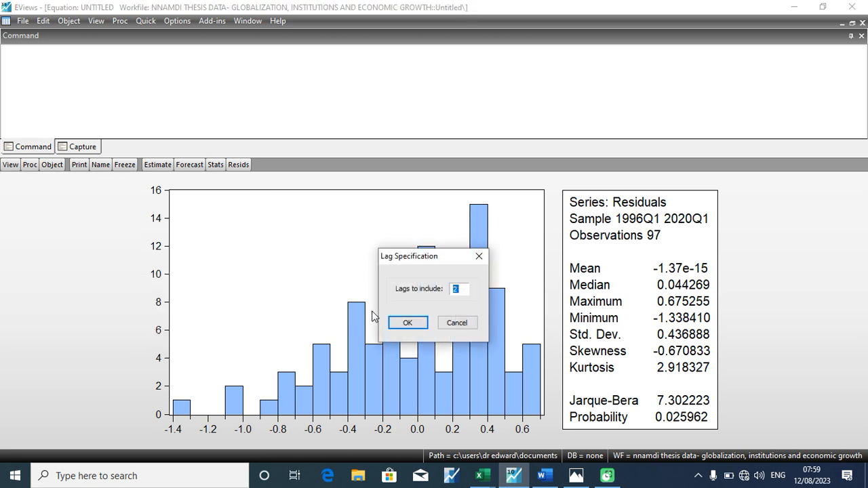
left_click(407, 324)
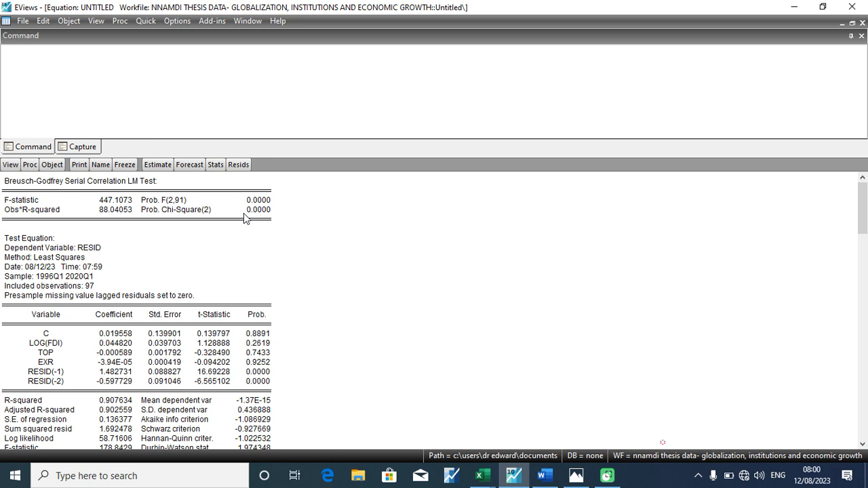
Run the Breusch-Pagan-Godfrey heteroskedasticity test with the regressors c, log(fdi), top and exr.
left_click(10, 166)
mouse_move(33, 237)
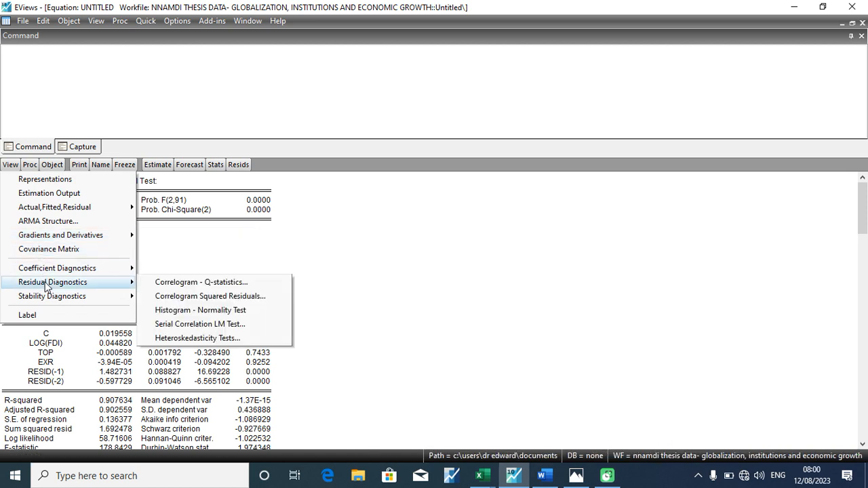
left_click(170, 338)
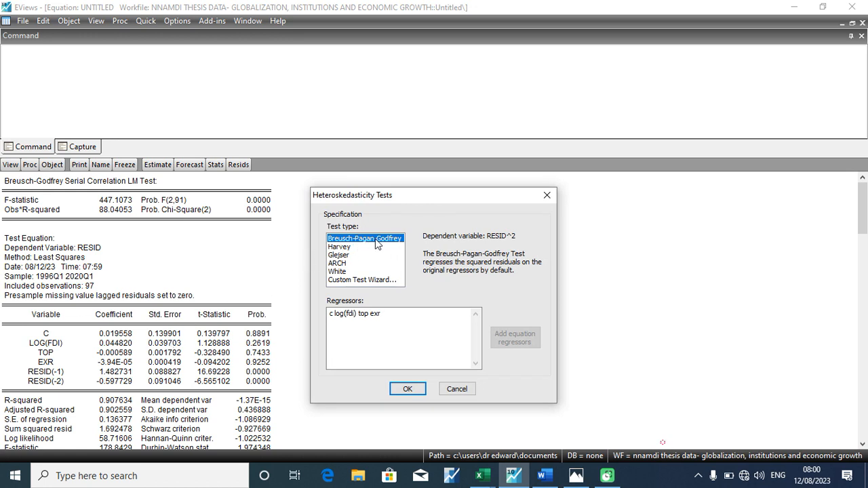
left_click(409, 390)
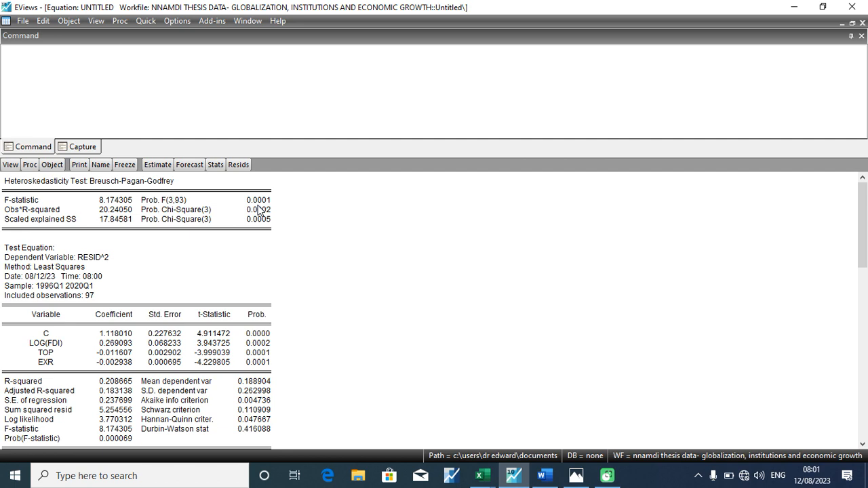
Reopen the equation's specification and switch the estimation method to QREG - Quantile Regression (including LAD).
left_click(157, 165)
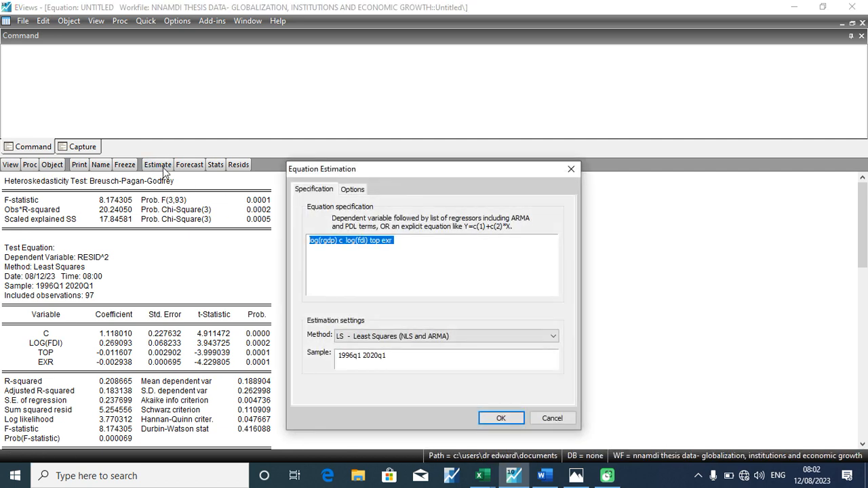
left_click(359, 288)
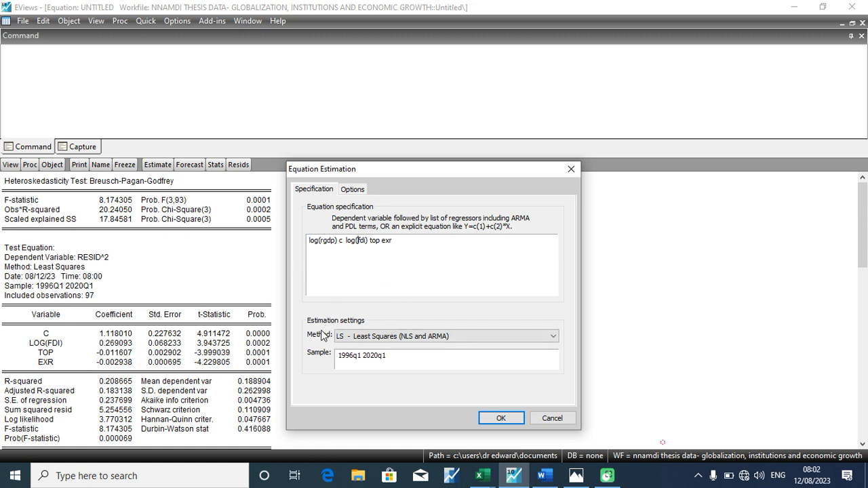
left_click(370, 337)
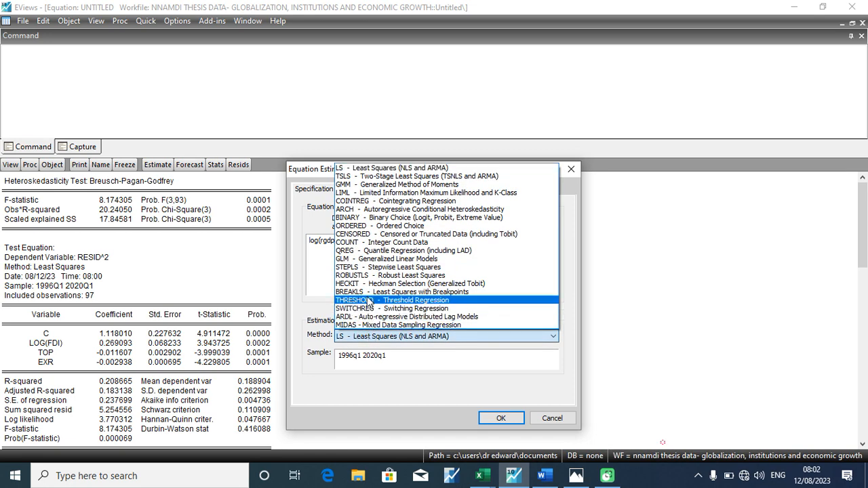
left_click(361, 251)
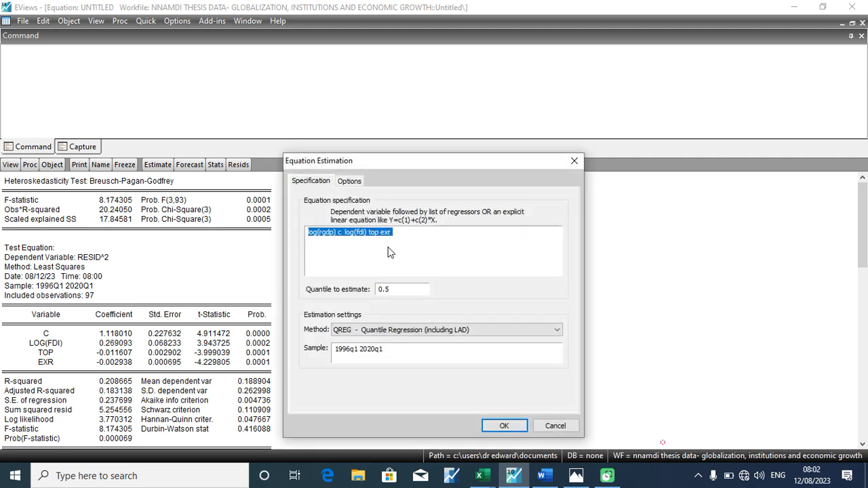
left_click(406, 242)
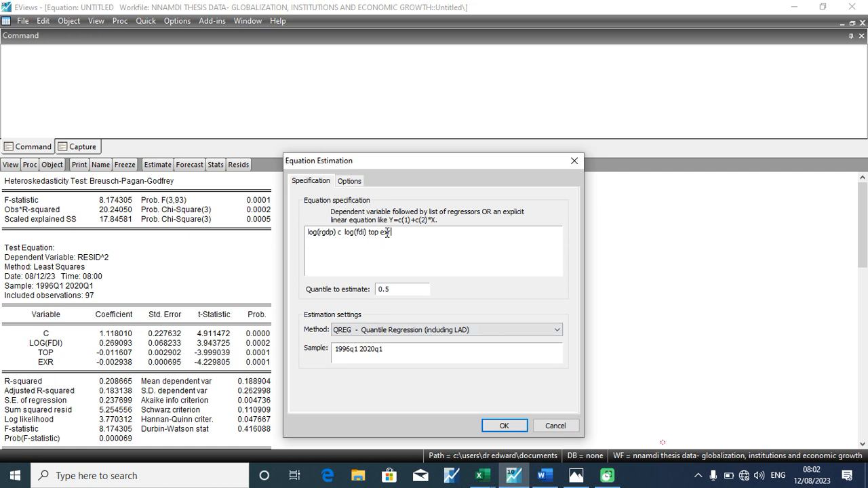
Check the coefficient covariance options, keep Huber Sandwich, and estimate the quantile regression at quantile 0.5.
left_click(352, 182)
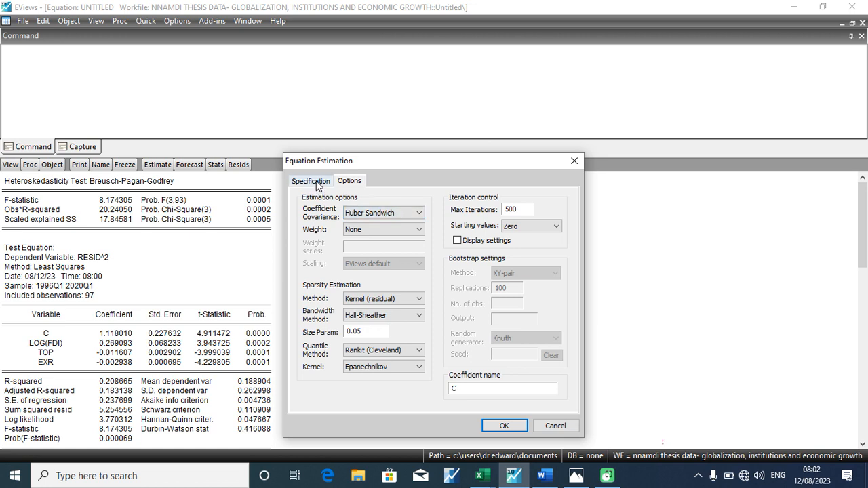
left_click(373, 212)
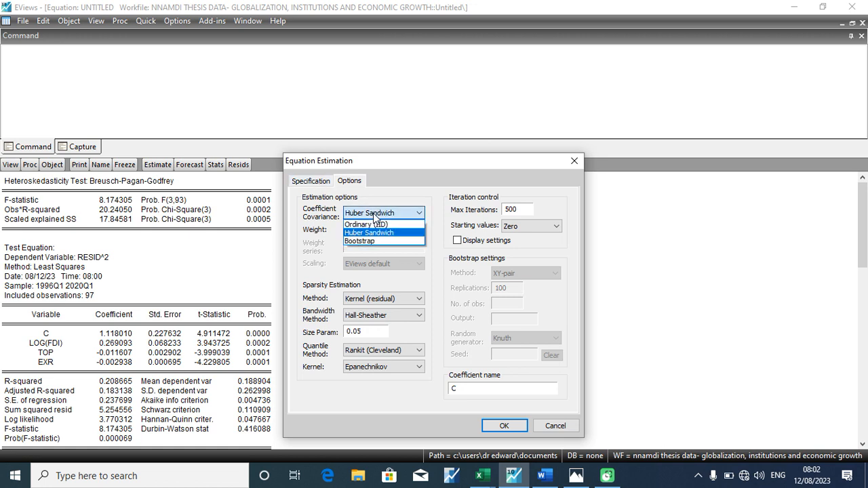
left_click(320, 183)
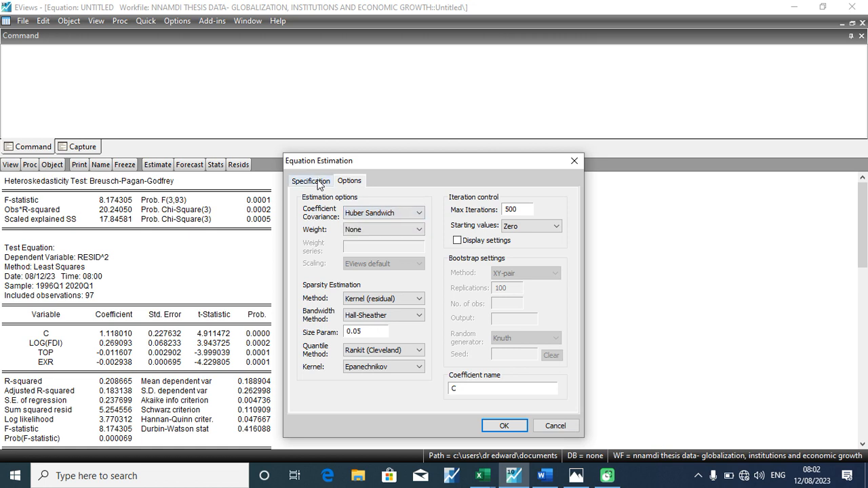
left_click(319, 181)
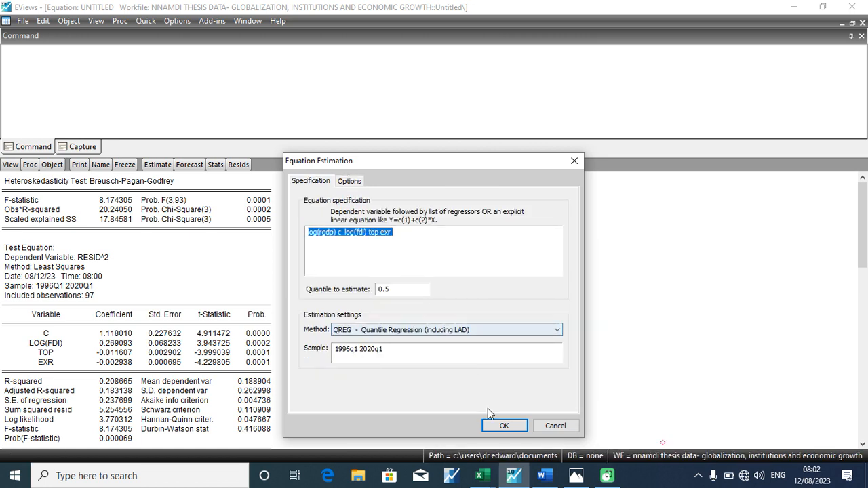
left_click(502, 425)
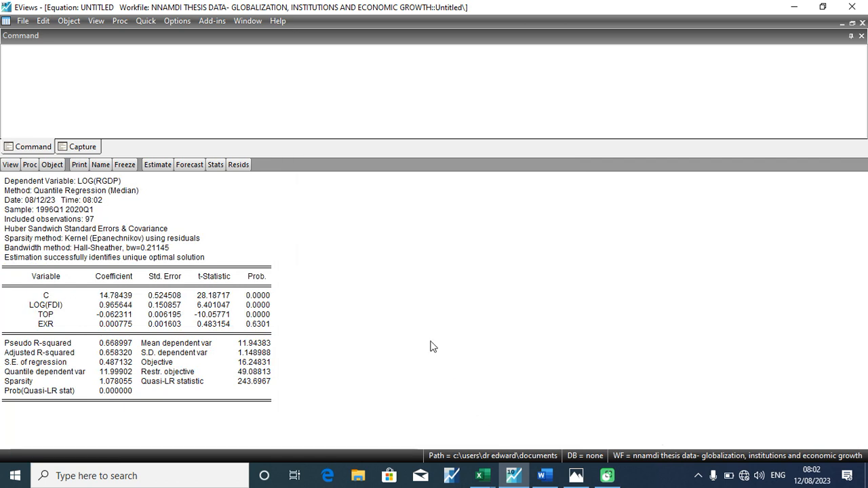
left_click(381, 297)
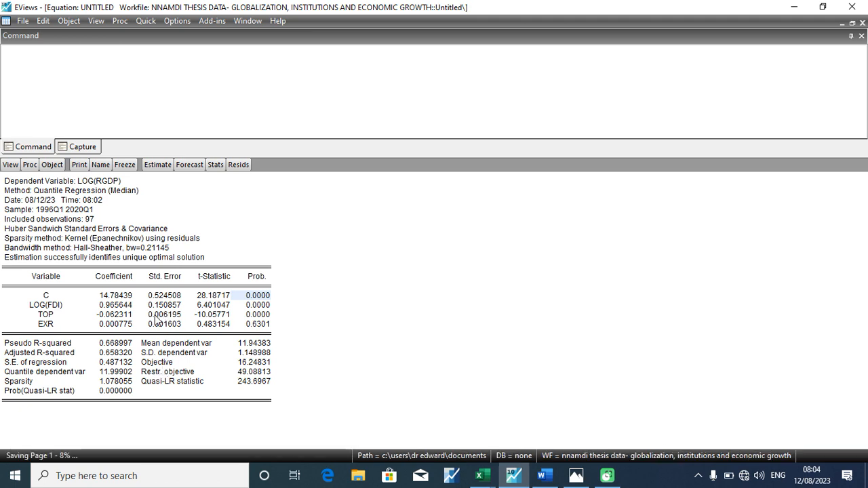
Produce the quantile process coefficients as a table for 10 quantiles and all coefficients.
left_click(11, 165)
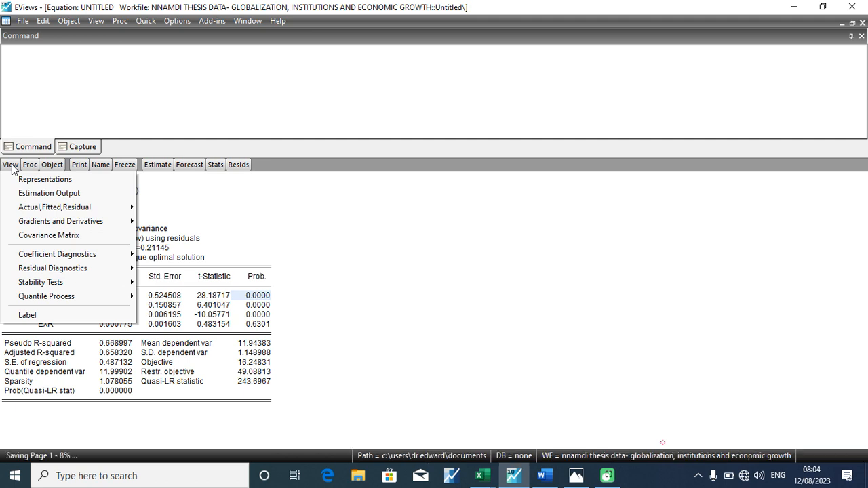
mouse_move(40, 298)
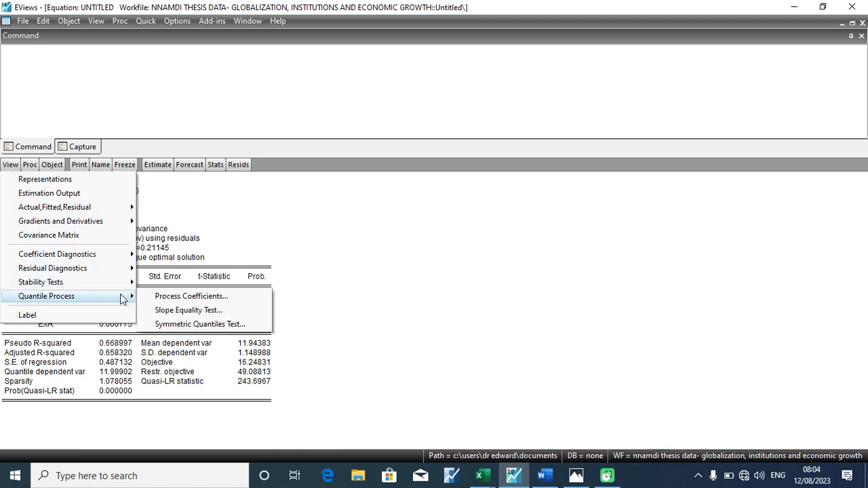
left_click(163, 296)
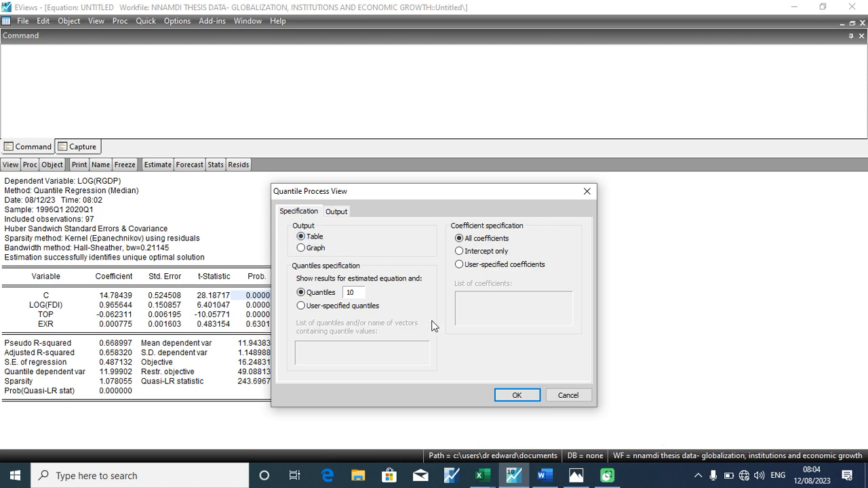
left_click(515, 396)
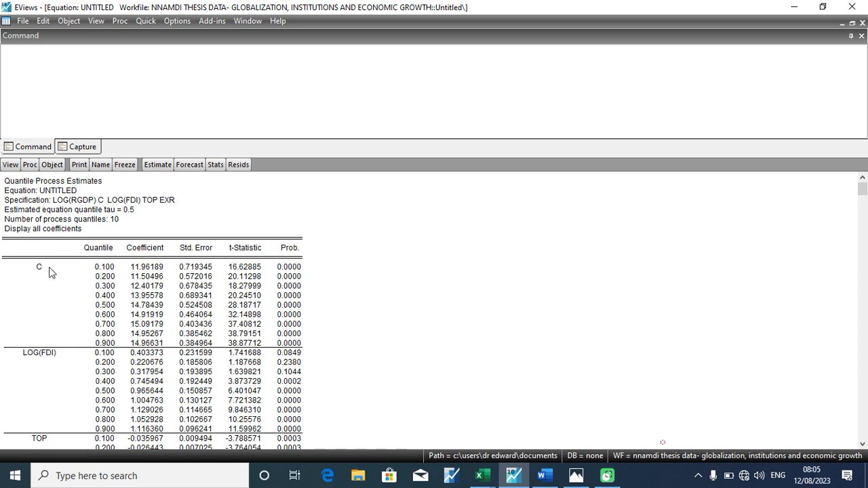
Remove the constant c from the equation specification and re-estimate the quantile regression at quantile 0.5.
left_click(158, 165)
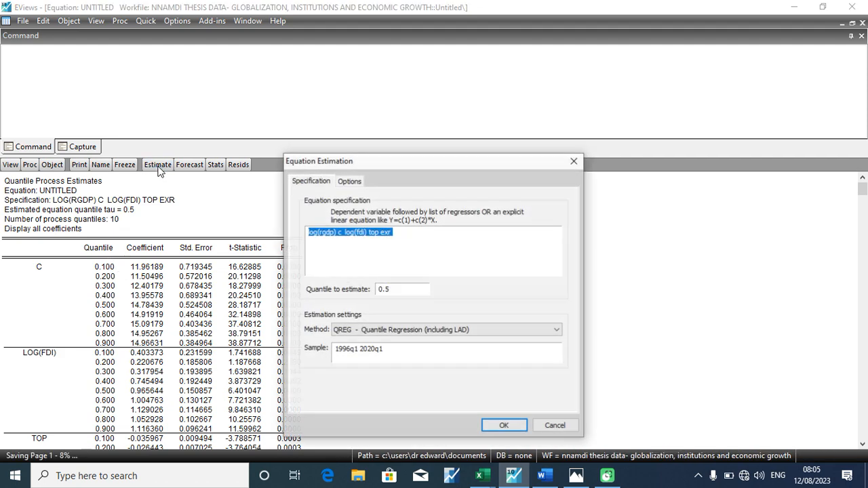
left_click(345, 236)
key("BackSpace")
key("BackSpace")
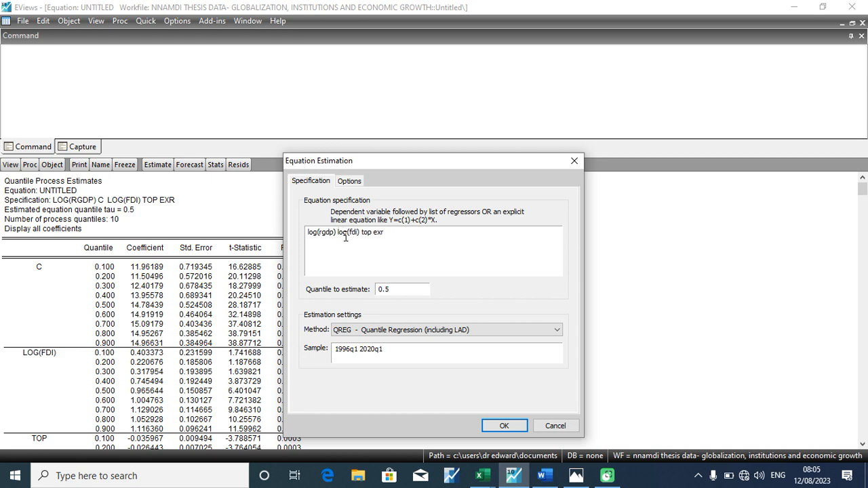
key("Return")
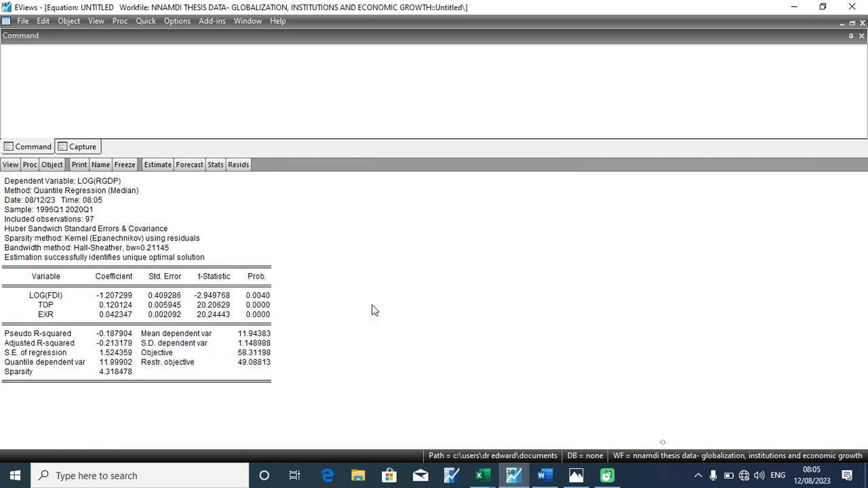
Produce the quantile process coefficients of the no-constant equation as a table for 10 quantiles and all coefficients, and look through it.
left_click(12, 165)
mouse_move(53, 275)
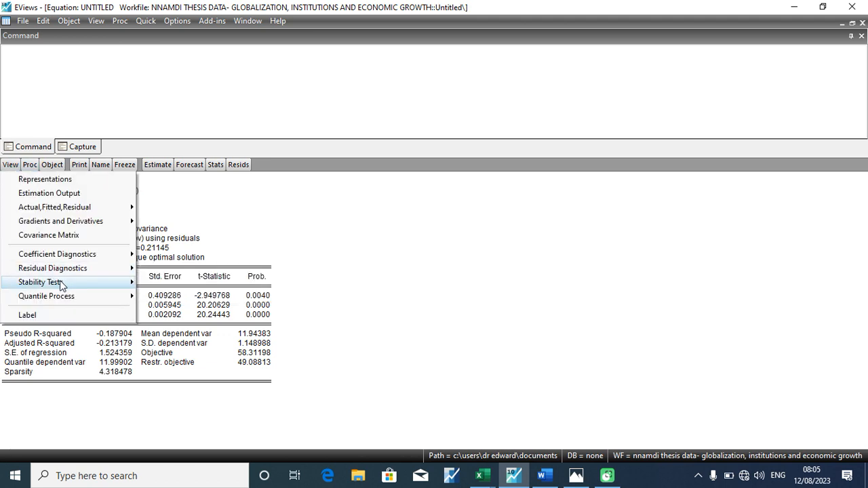
mouse_move(58, 298)
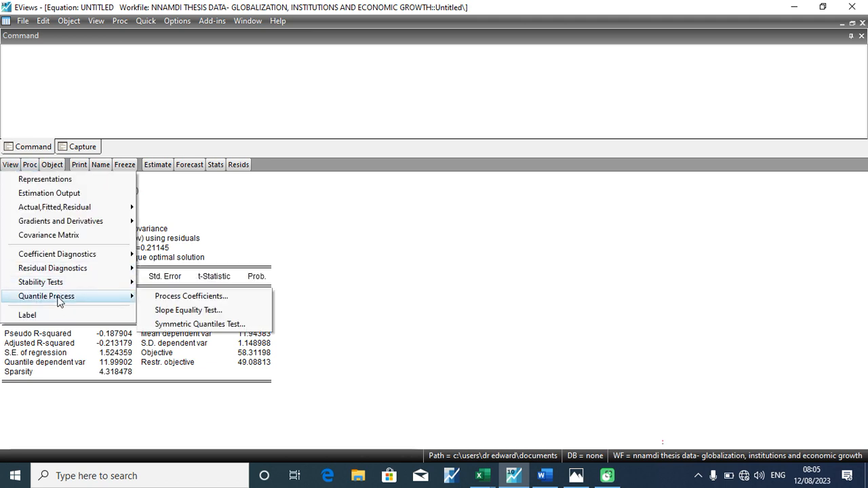
left_click(167, 296)
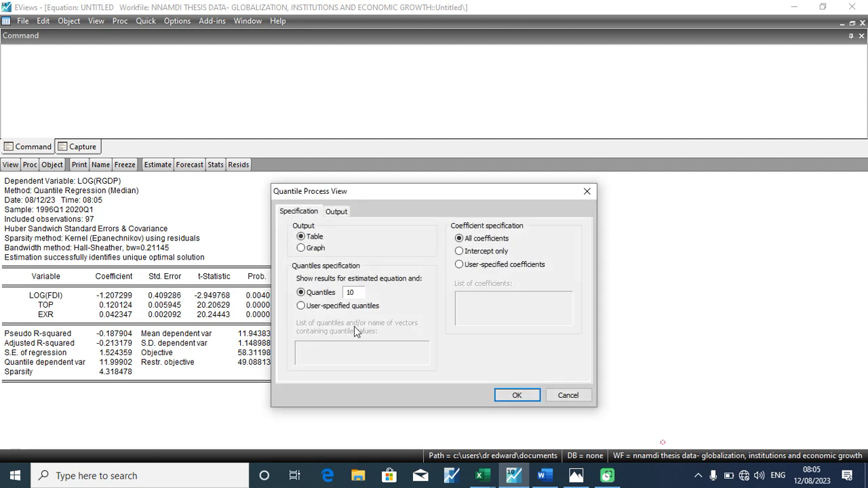
left_click(517, 396)
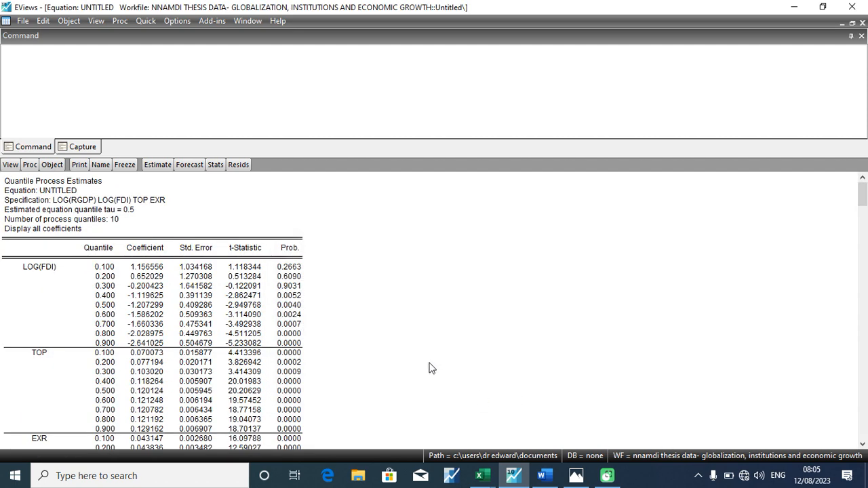
left_click(420, 328)
key("Down")
key("Down")
key("Down")
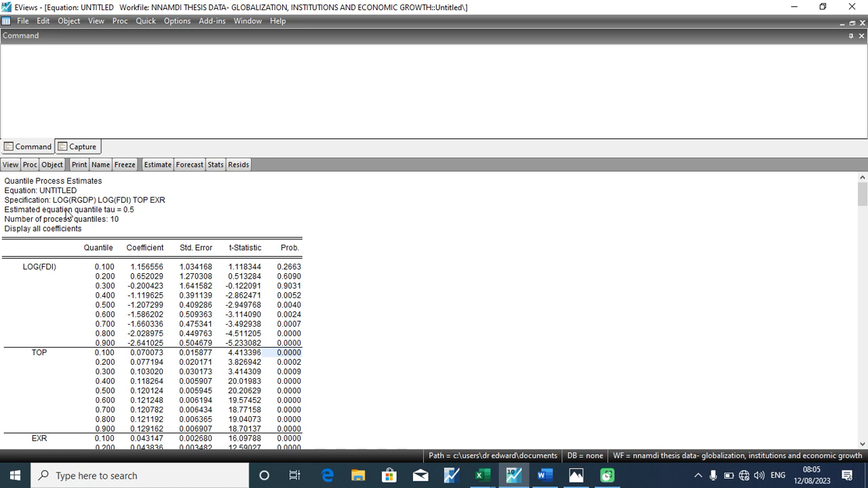
Display the quantile process coefficients as graphs with a .95 confidence interval for 10 quantiles and all coefficients.
left_click(11, 166)
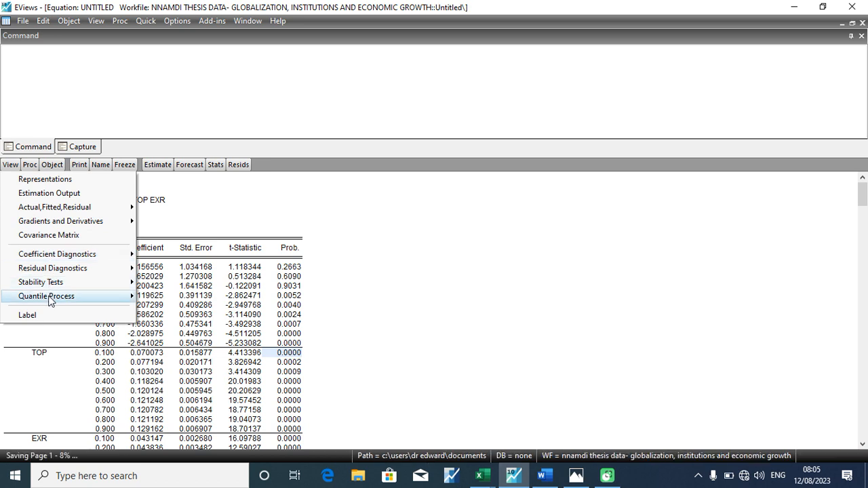
mouse_move(51, 301)
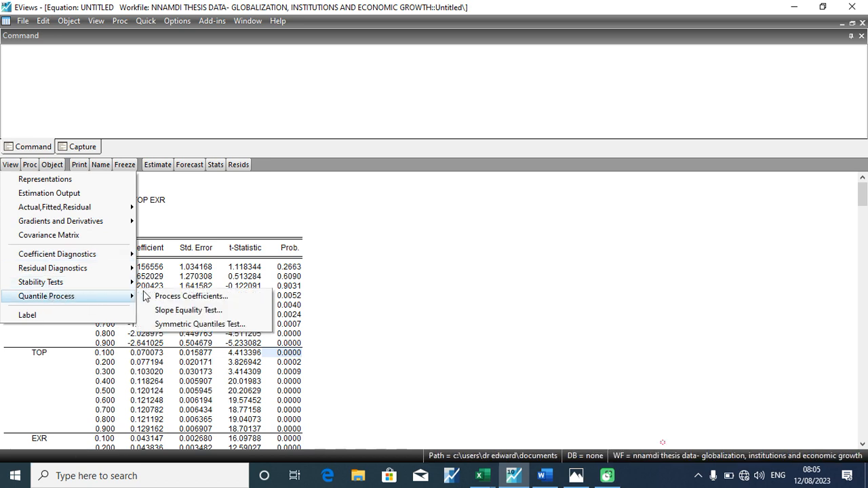
left_click(171, 299)
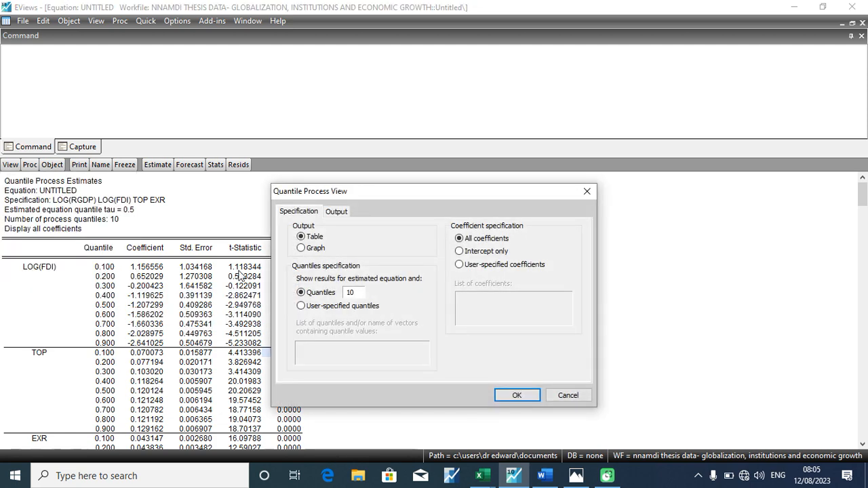
left_click(301, 248)
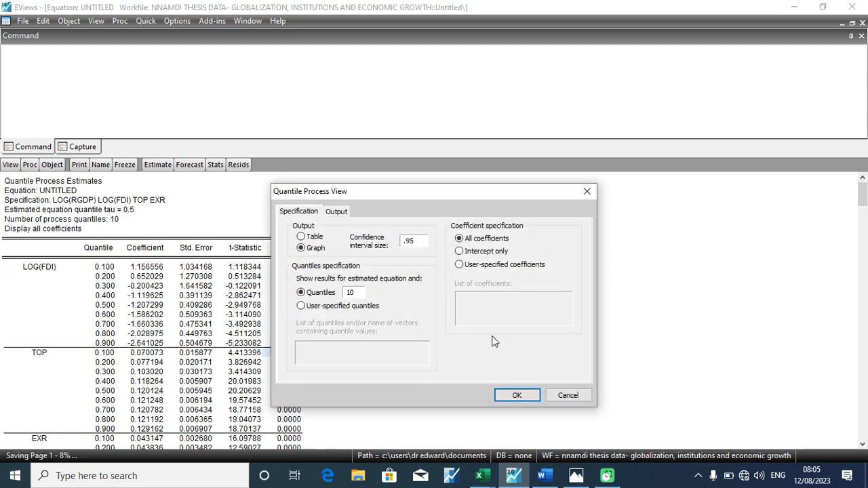
left_click(515, 396)
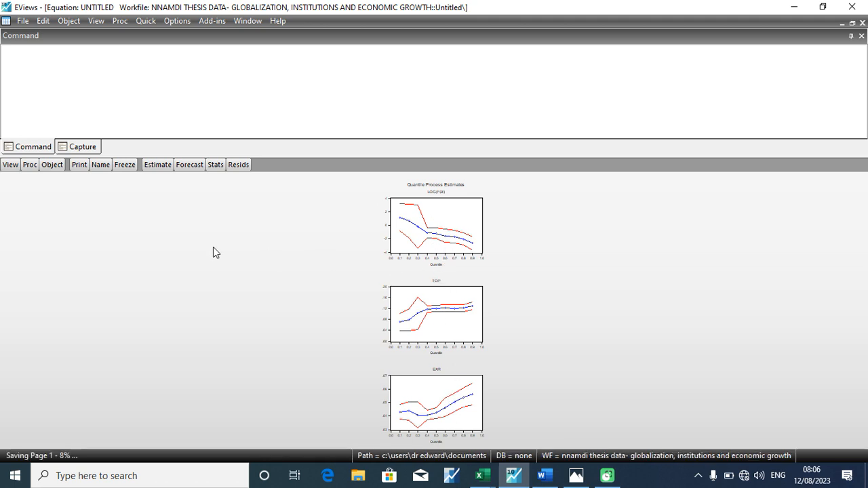
Try to run the quantile slope equality test against 10 quantiles for all coefficients.
left_click(10, 166)
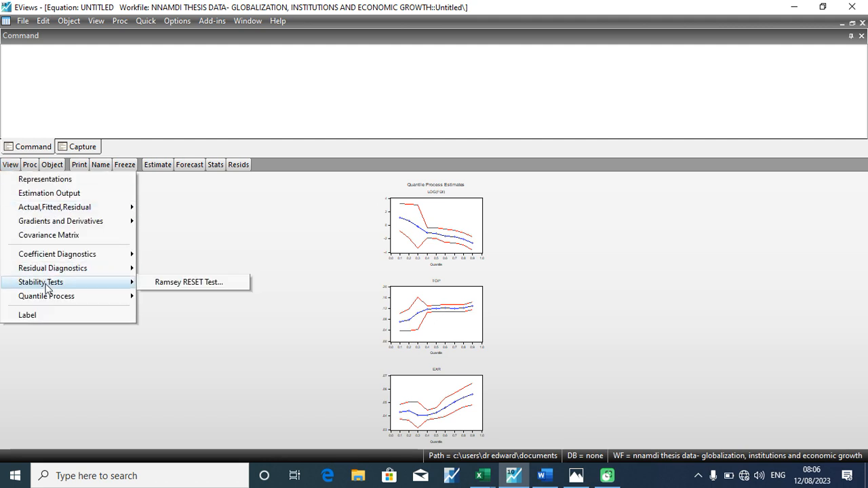
mouse_move(47, 299)
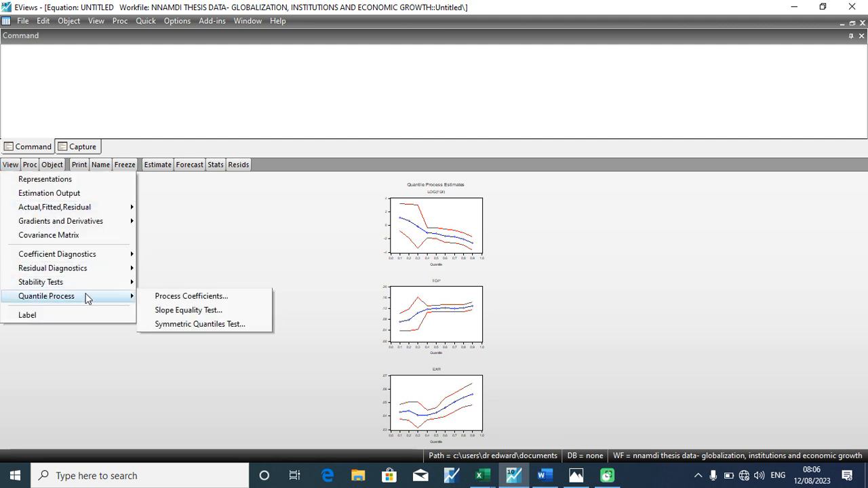
left_click(173, 312)
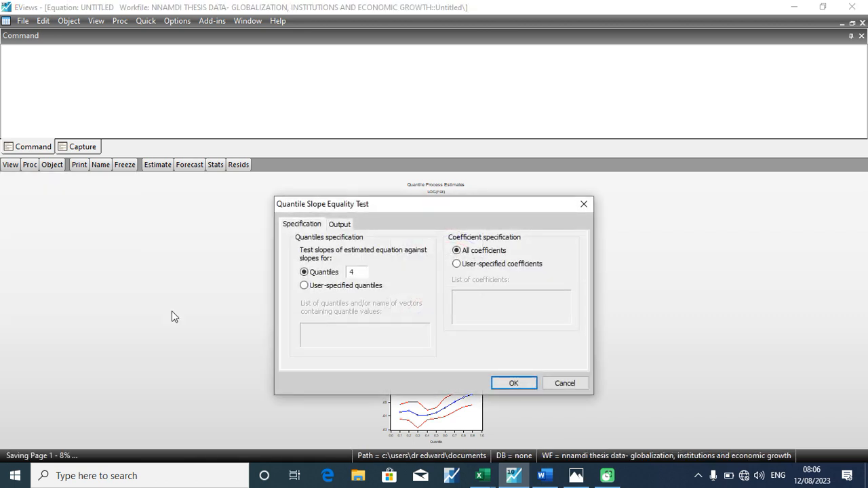
left_click(362, 272)
type("10")
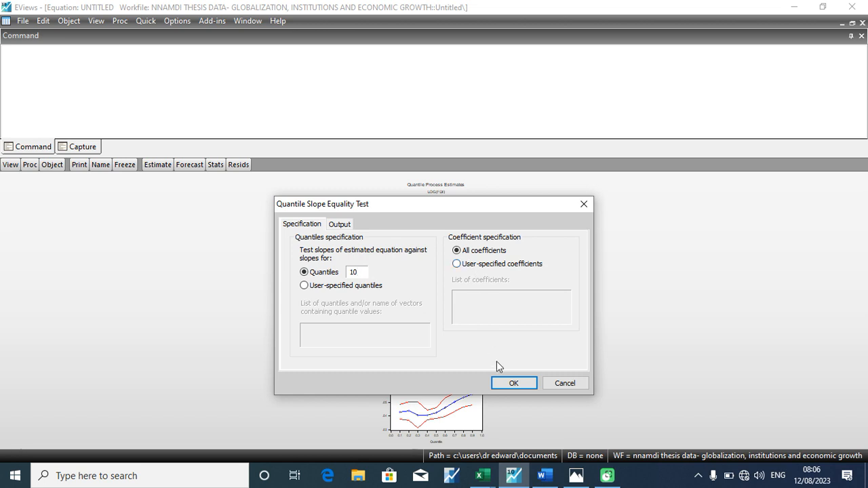
left_click(510, 384)
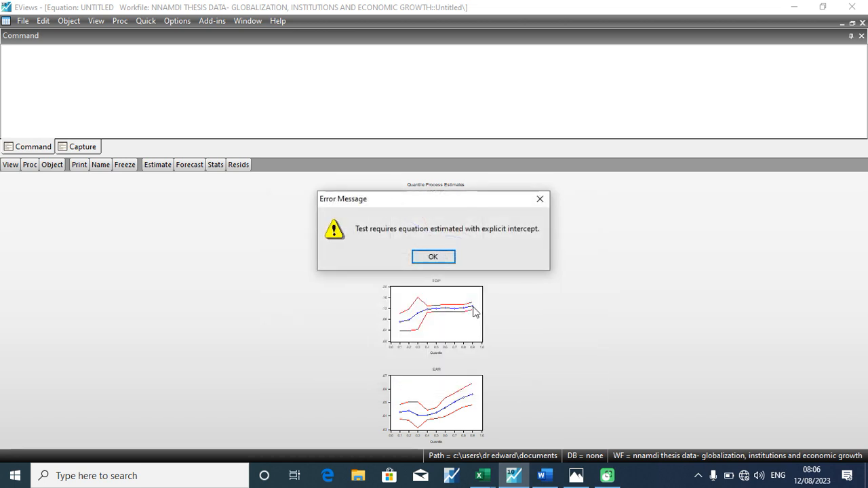
left_click(443, 259)
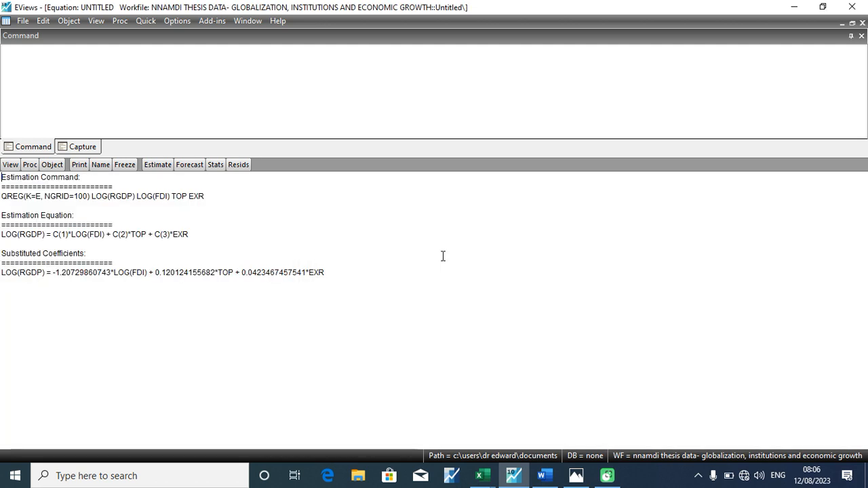
left_click(11, 165)
mouse_move(66, 299)
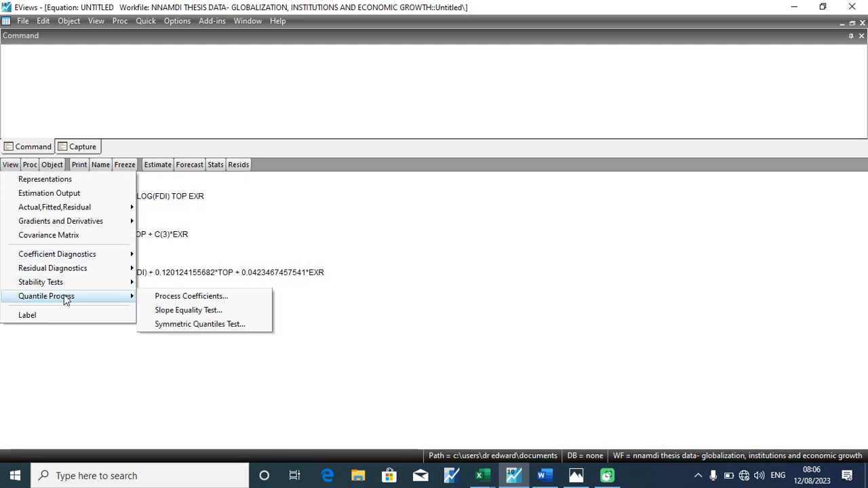
left_click(162, 310)
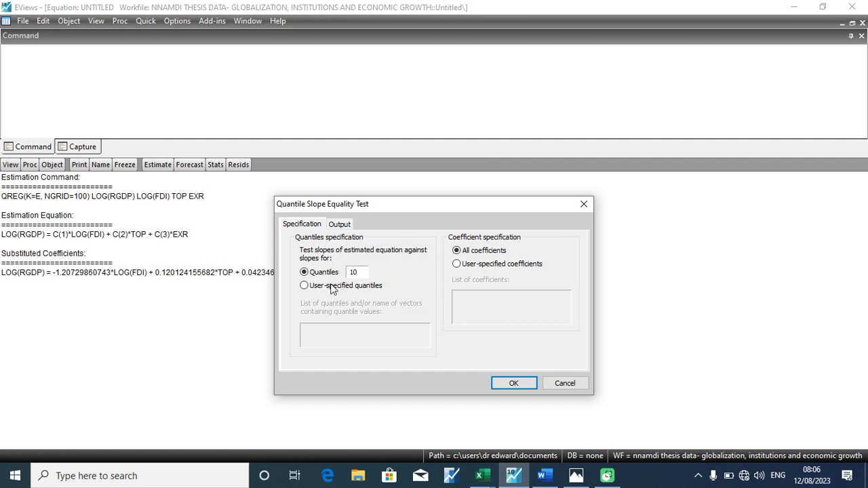
left_click(465, 266)
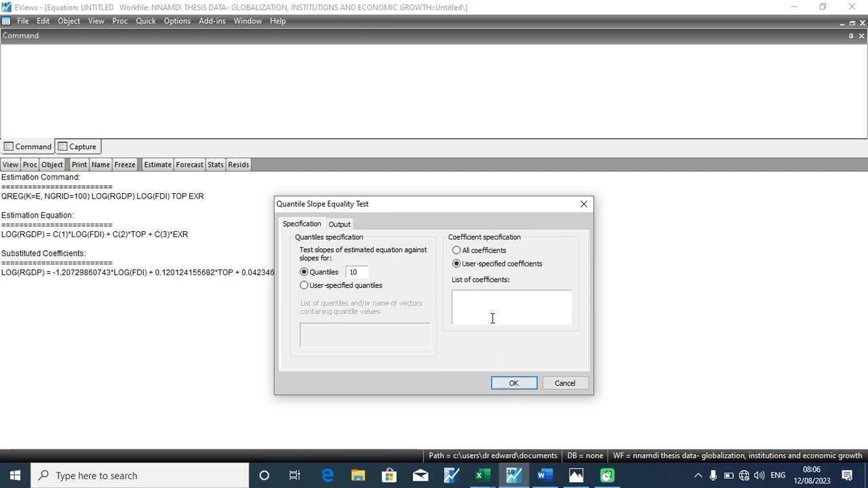
left_click(457, 251)
left_click(341, 226)
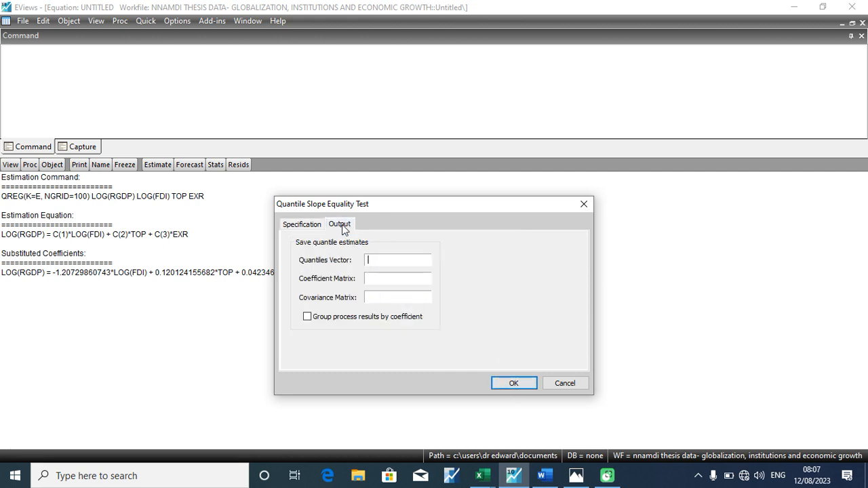
left_click(305, 228)
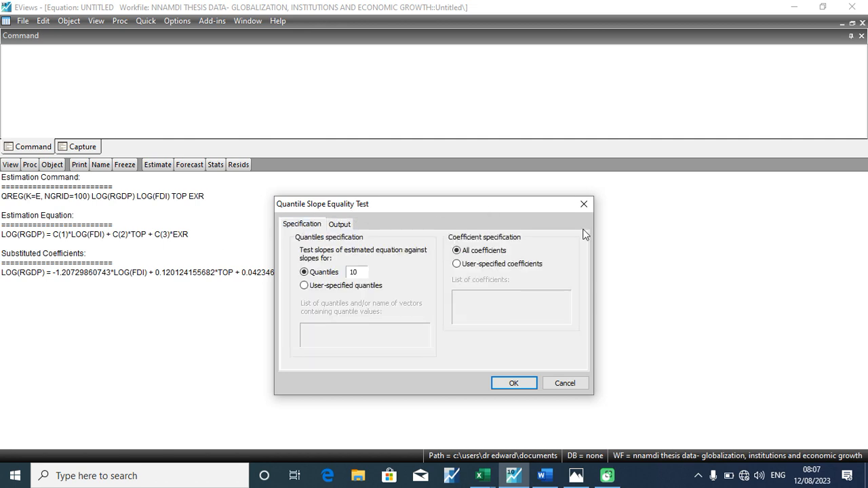
left_click(584, 204)
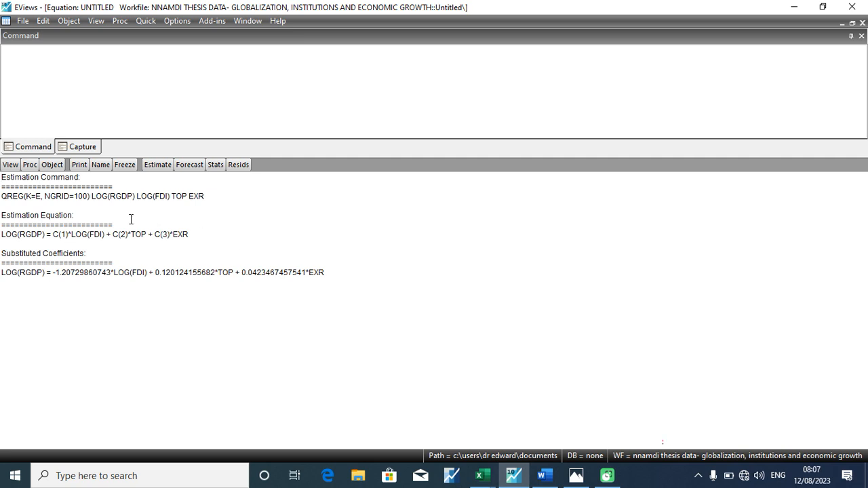
Run the symmetric quantiles test using 10 quantiles and all coefficients.
left_click(10, 165)
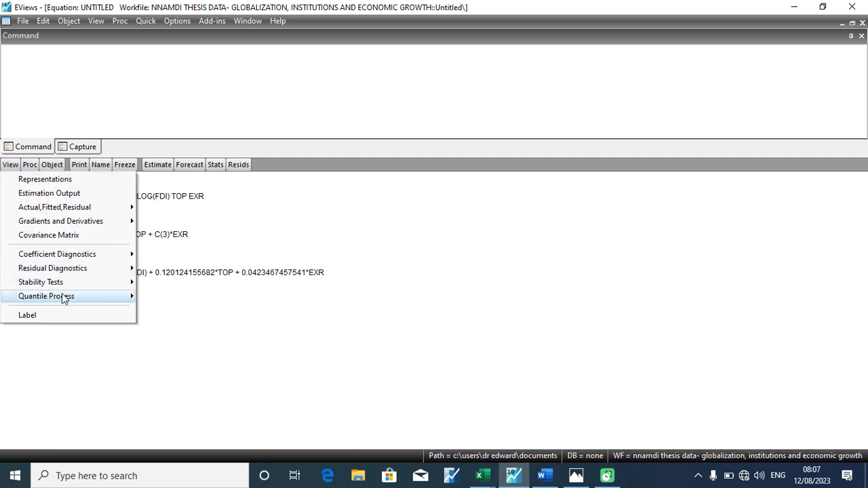
mouse_move(62, 297)
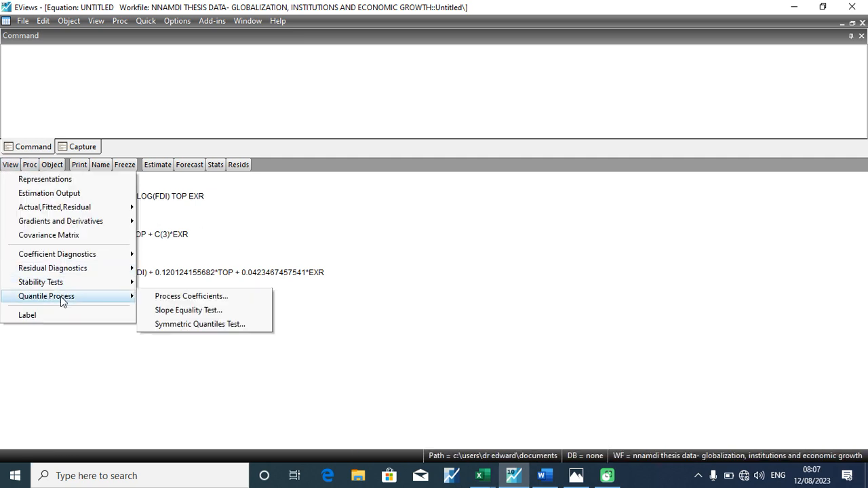
left_click(162, 324)
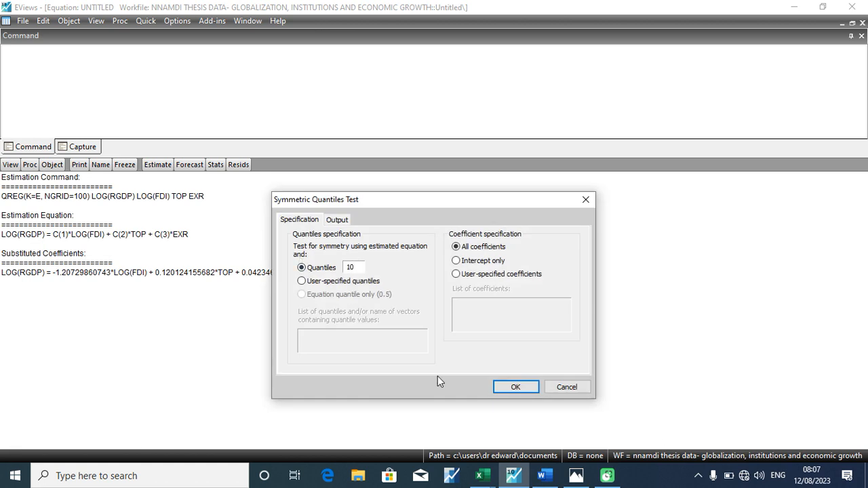
left_click(509, 387)
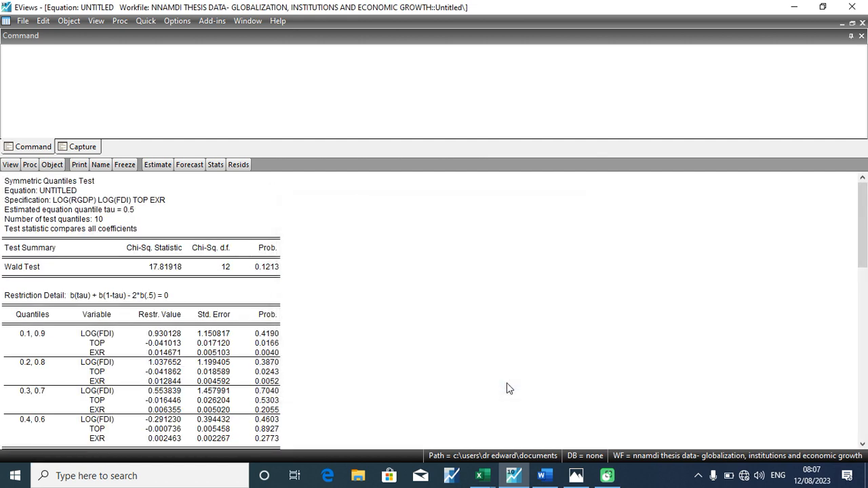
Examine the restriction details of the symmetric quantiles test for each quantile pair and variable.
left_click(455, 335)
key("Down")
key("Down")
key("Down")
key("Down")
key("Down")
key("Down")
key("Down")
key("Down")
key("Down")
key("Down")
key("Down")
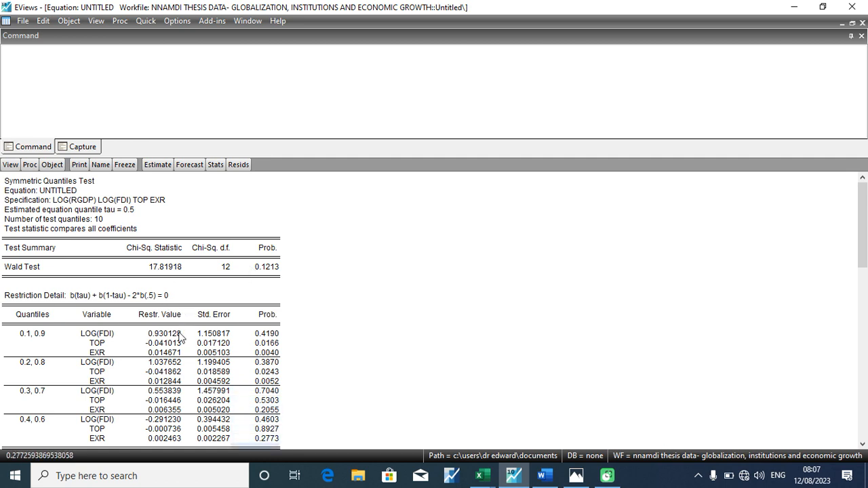
Copy the Wald test summary rows and examine the test's Chi-Sq. statistic and probability.
left_click_drag(16, 234, 282, 273)
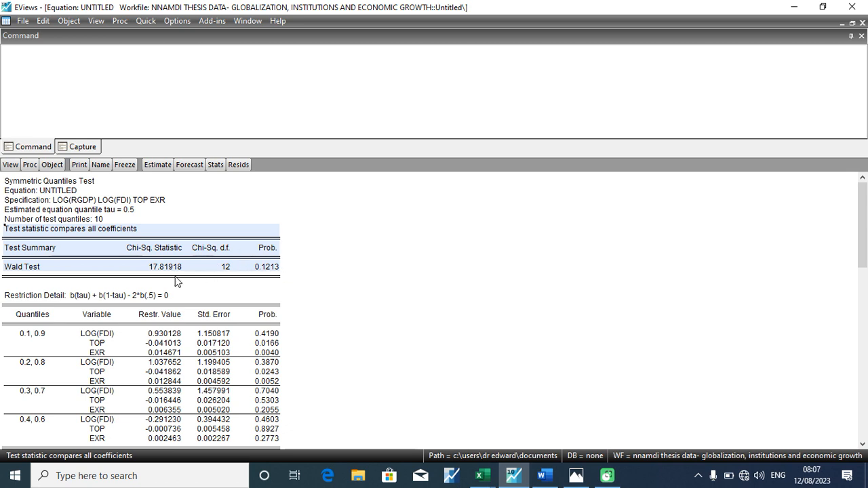
key("ctrl+c")
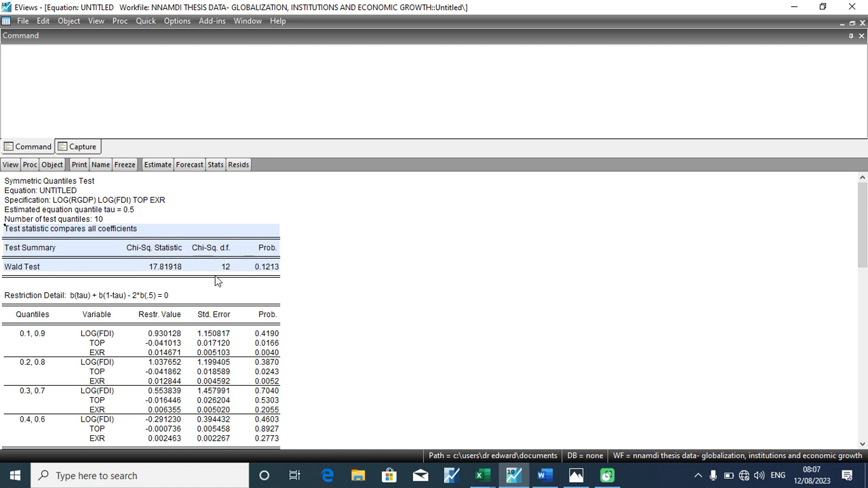
left_click(181, 269)
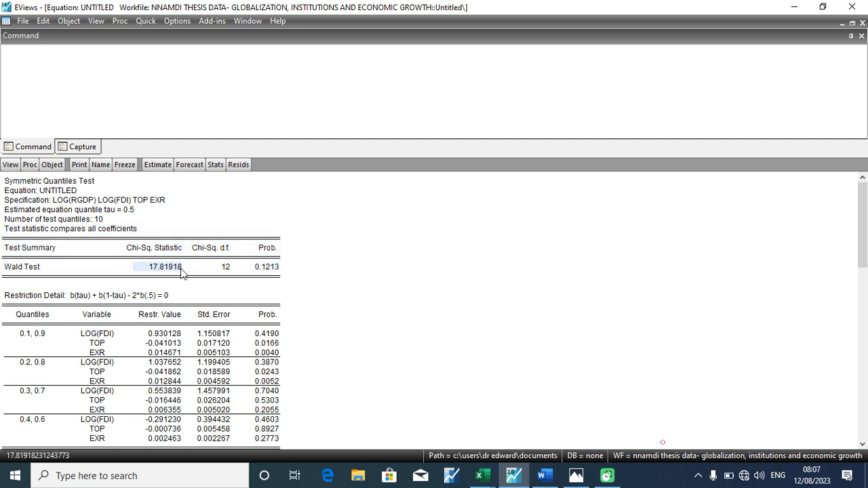
left_click(274, 269)
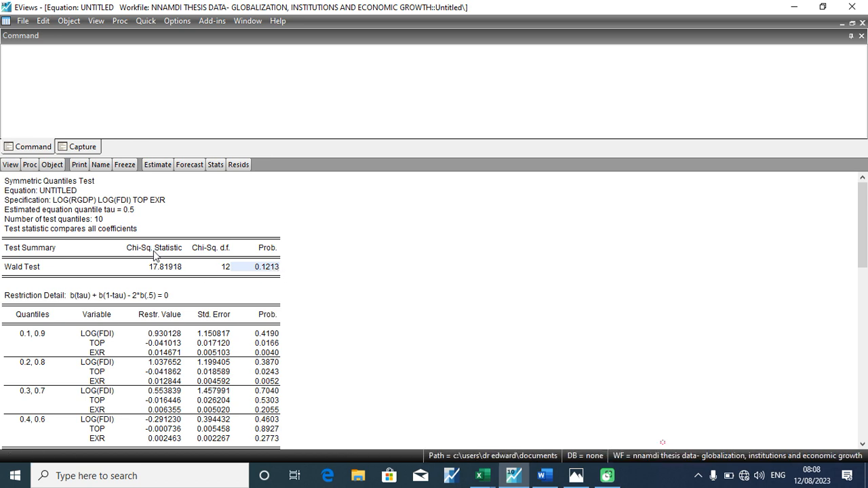
Read down the probabilities from the Wald test through the restriction rows for LOG(FDI), TOP and EXR.
left_click(269, 270)
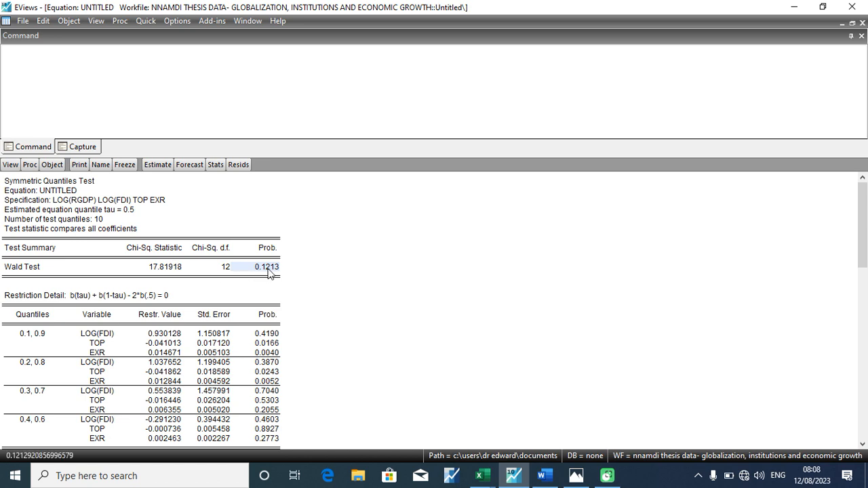
key("Down")
key("Down")
key("Down")
key("Down")
key("Down")
key("Down")
key("Down")
key("Down")
key("Down")
key("Down")
key("Down")
key("Down")
key("Down")
key("Down")
key("Down")
key("Down")
key("Down")
key("Down")
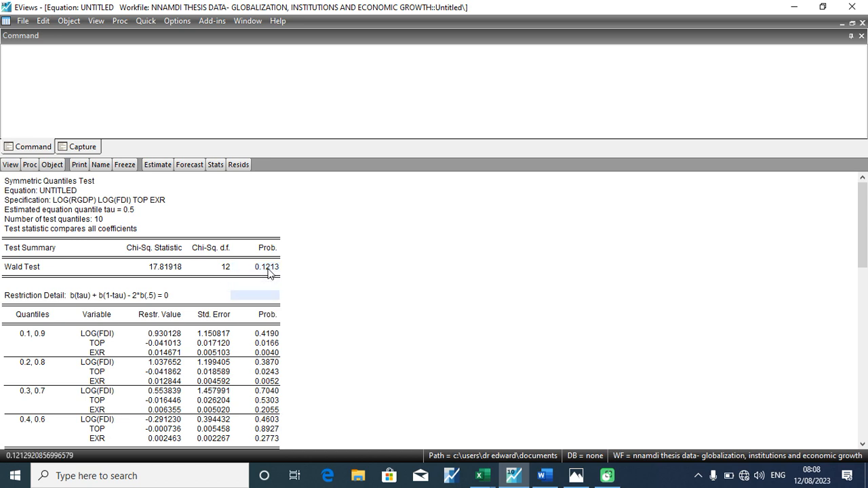